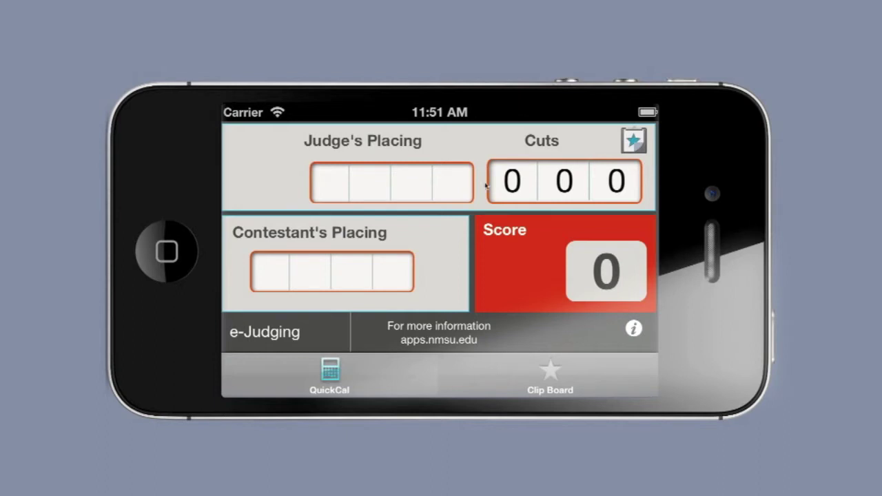
Enter the judge's placing as 2 1 3 4
left_click(323, 191)
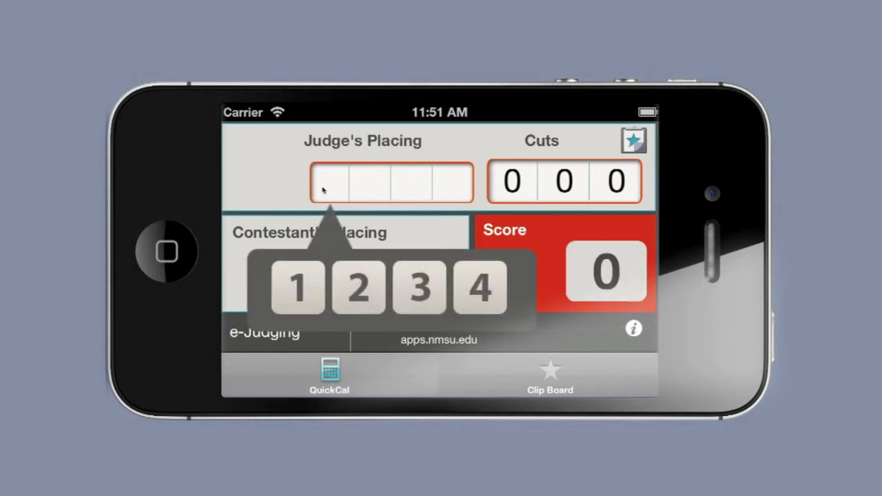
left_click(357, 289)
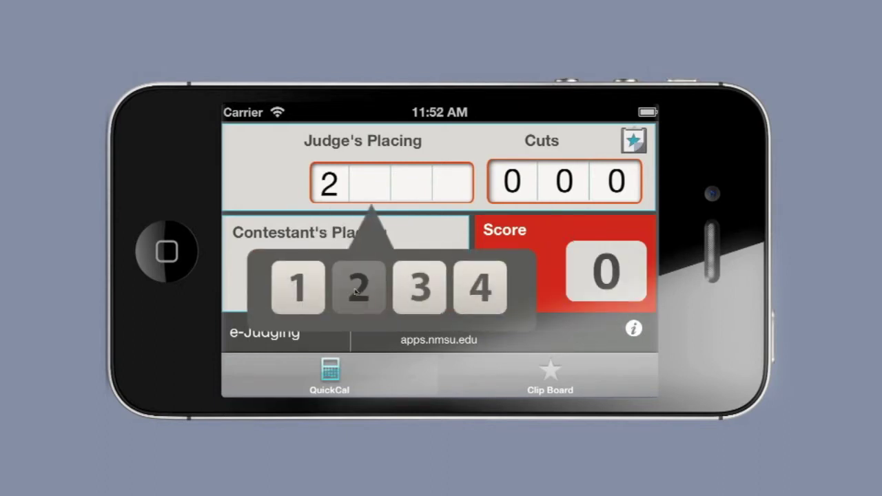
left_click(303, 295)
left_click(424, 288)
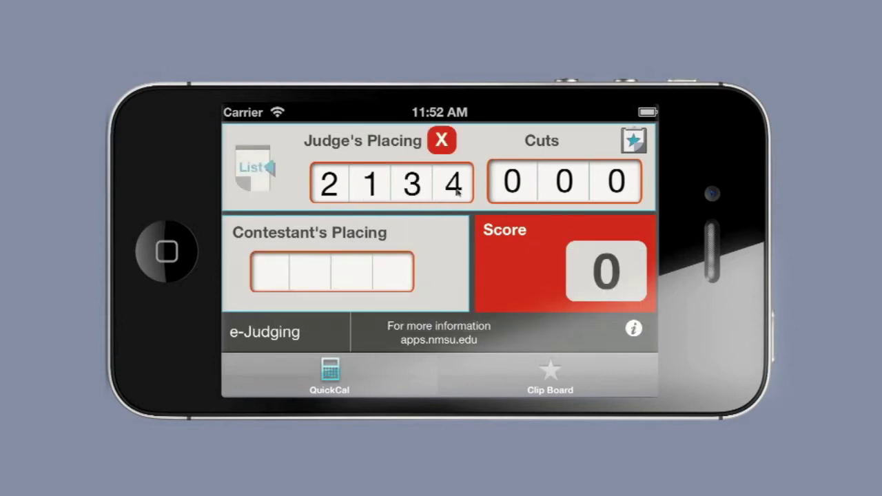
Set the cuts to 5, 5 and 4
left_click(526, 183)
left_click(455, 256)
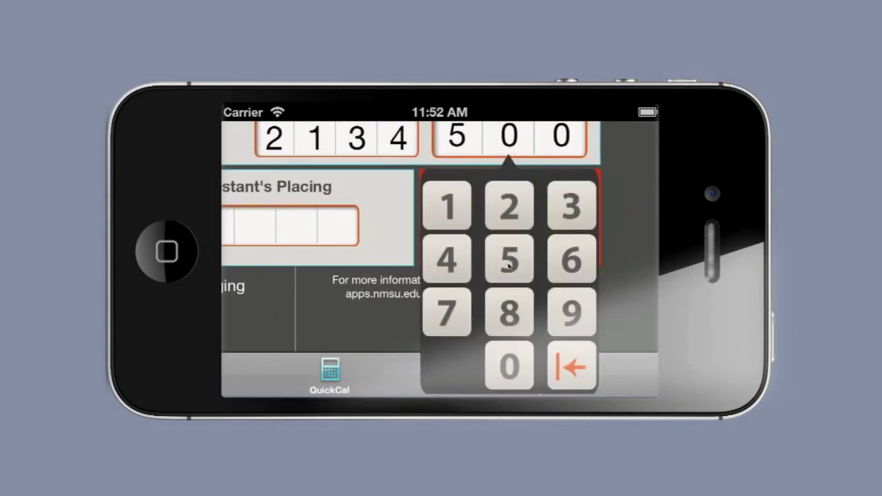
left_click(509, 262)
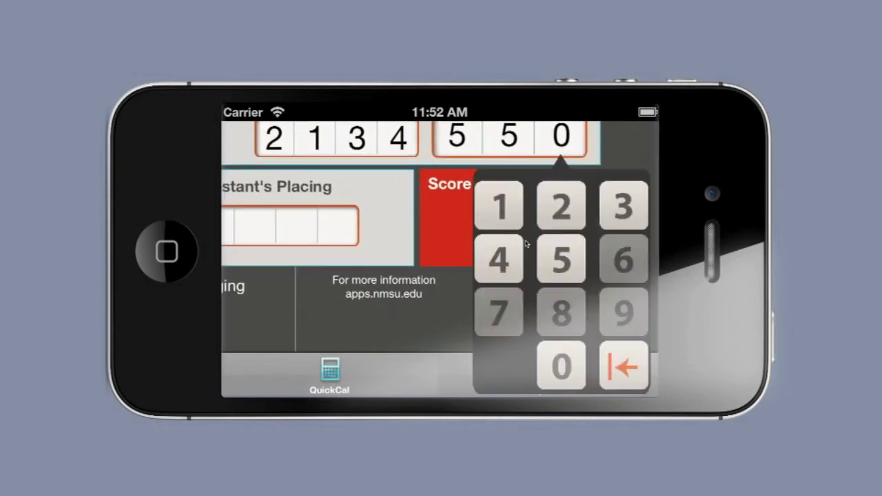
left_click(501, 259)
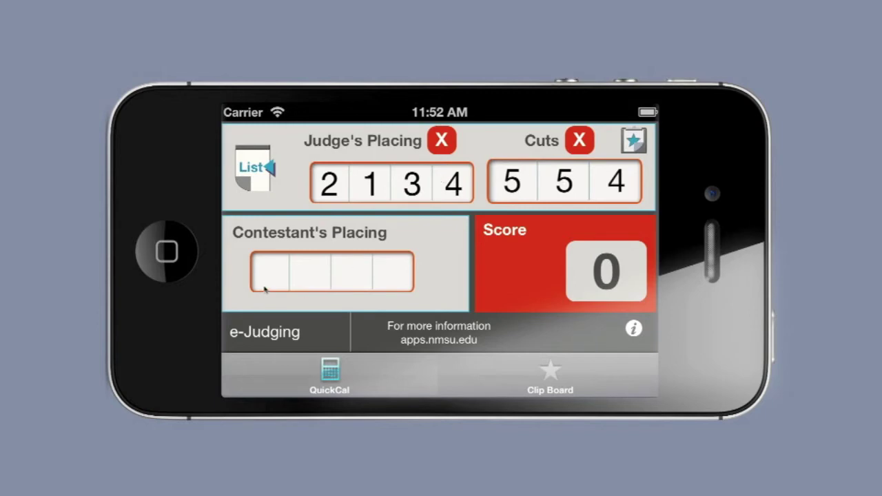
Enter contestant's placing 1 2 3 4, note the score of 45, then clear that placing
left_click(269, 279)
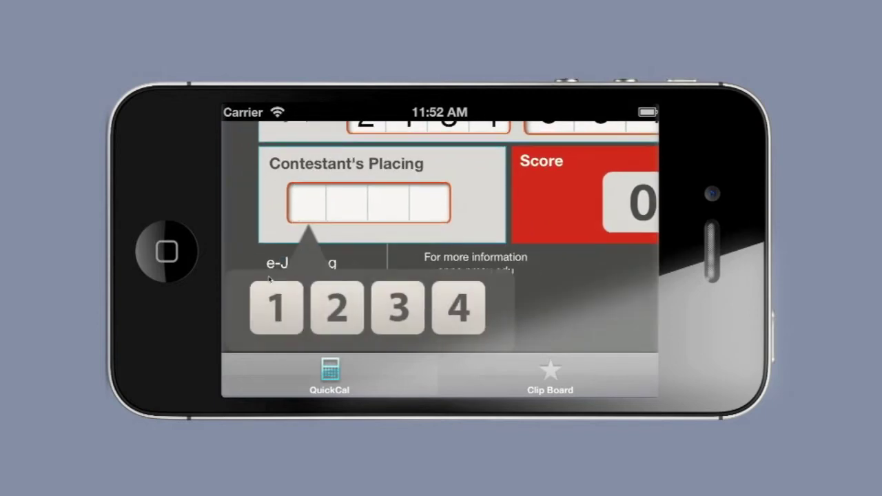
left_click(283, 319)
left_click(352, 308)
left_click(385, 308)
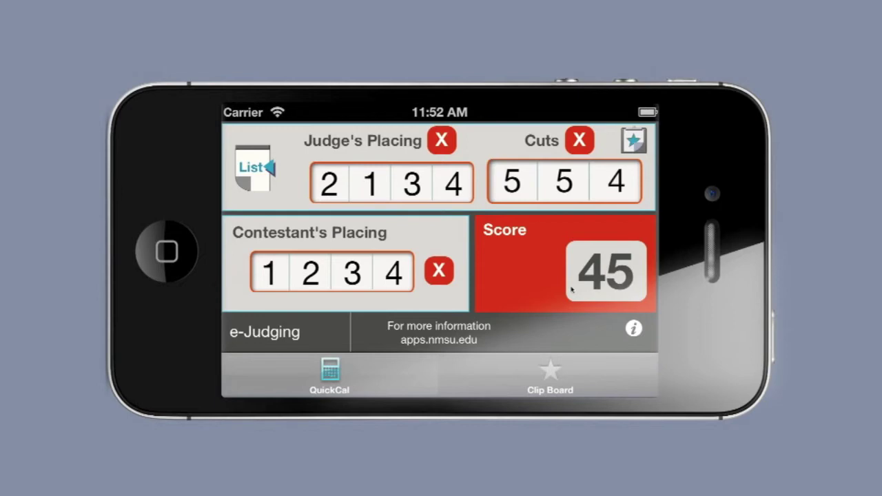
left_click(441, 272)
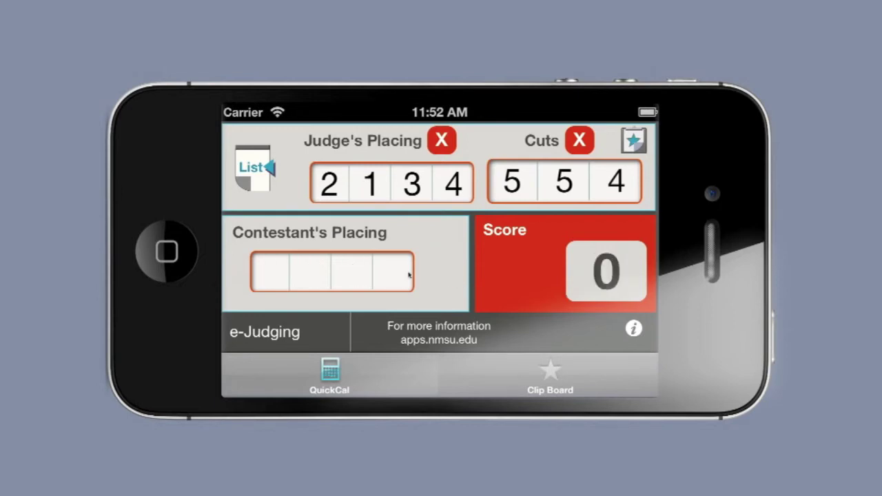
Enter contestant's placing 4 3 2 1, note the score of 8, then clear it
left_click(274, 278)
left_click(454, 307)
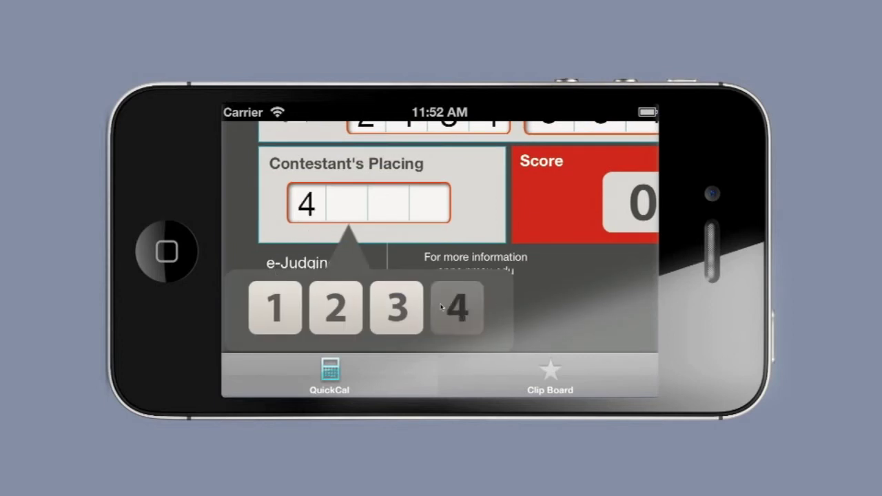
left_click(404, 308)
left_click(336, 309)
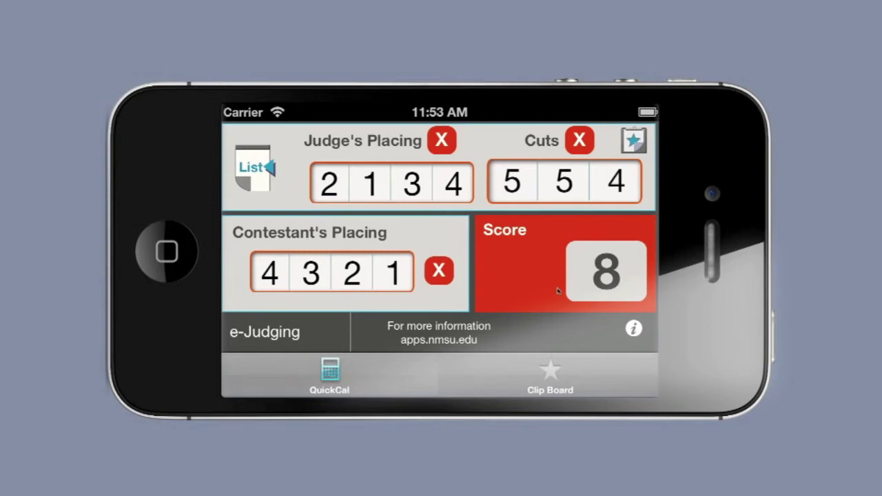
left_click(439, 273)
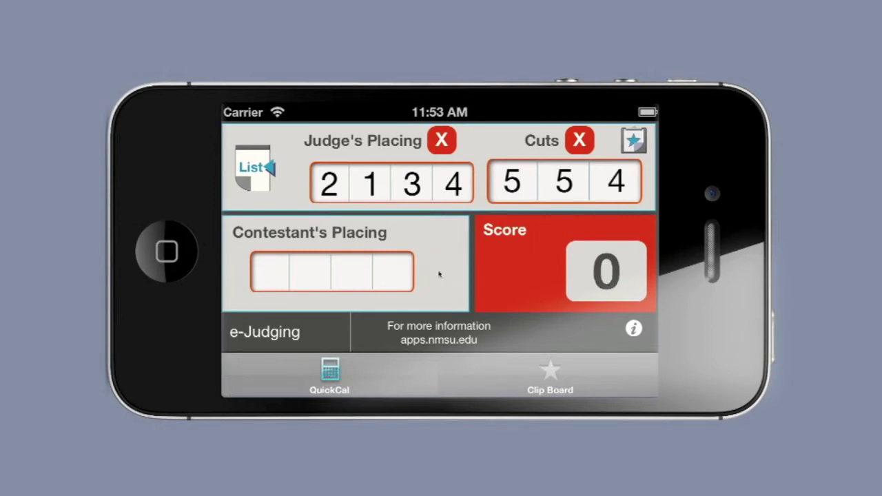
Enter contestant's placing 2 3 1 4, scoring 45 against the judge's 2 1 3 4
left_click(393, 278)
left_click(329, 320)
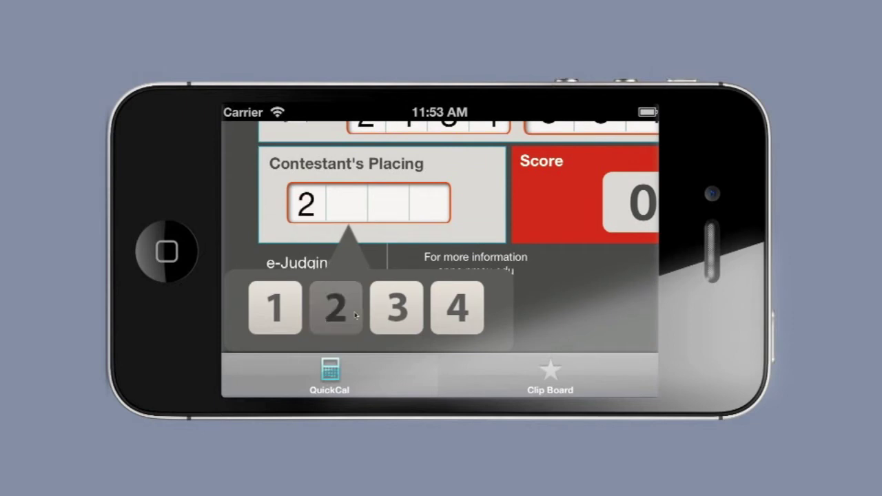
left_click(389, 312)
left_click(286, 307)
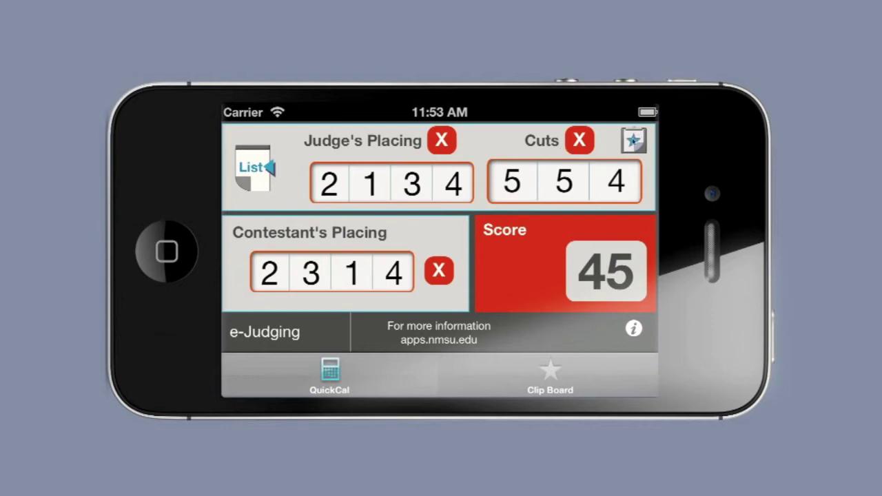
Check the 2134 / 5-5-4 favorite, then clear the contestant's and judge's placings
left_click(634, 141)
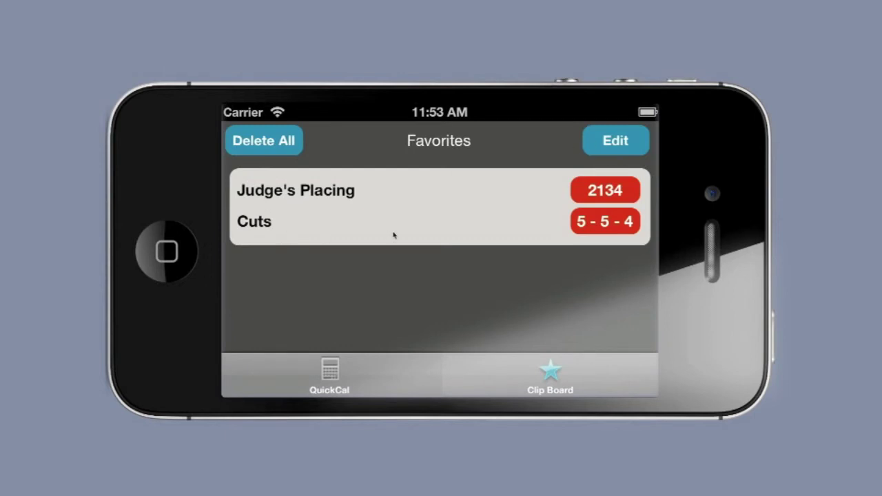
left_click(329, 375)
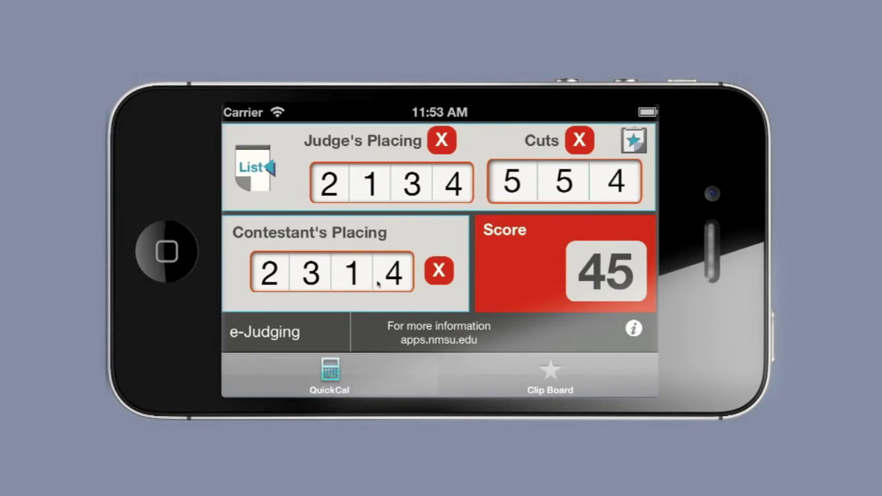
left_click(438, 271)
left_click(443, 144)
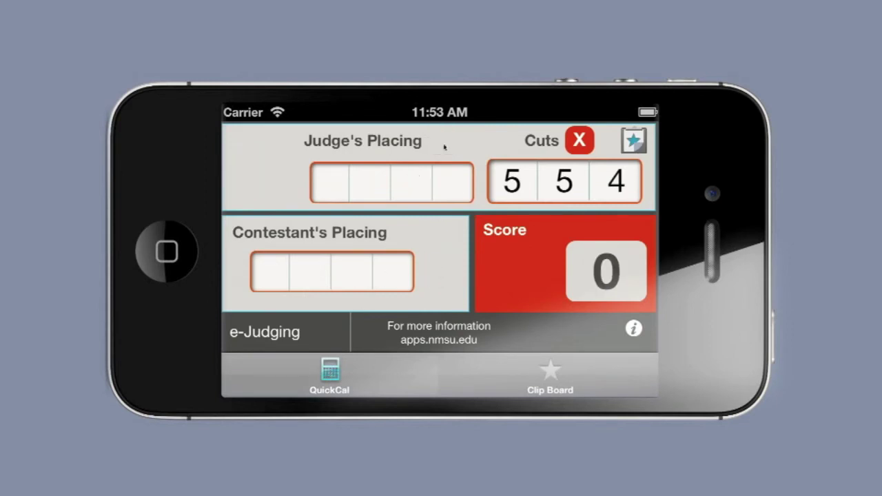
Reset the cuts to 0 0 0 and enter a new judge's placing of 2 1 4 3
left_click(589, 146)
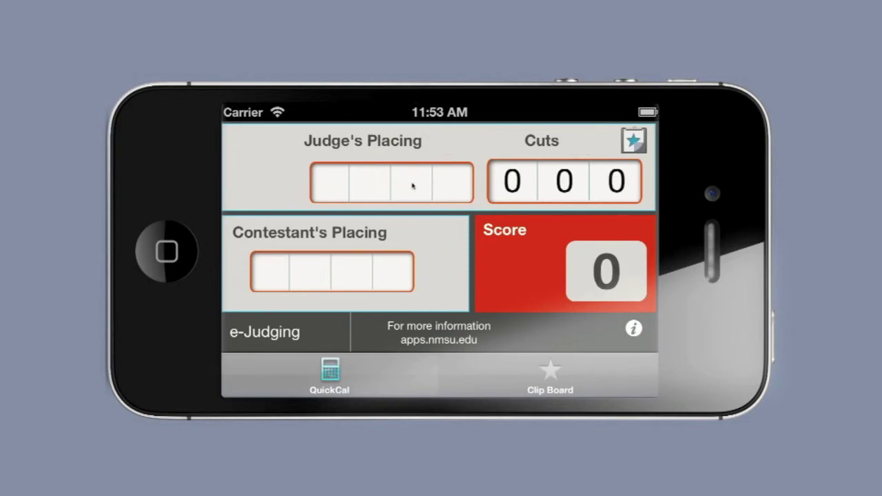
left_click(341, 185)
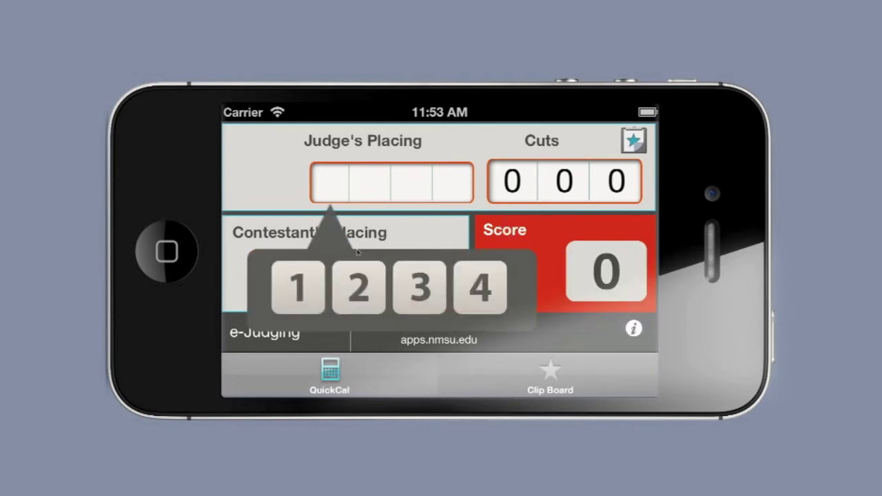
left_click(359, 287)
left_click(298, 290)
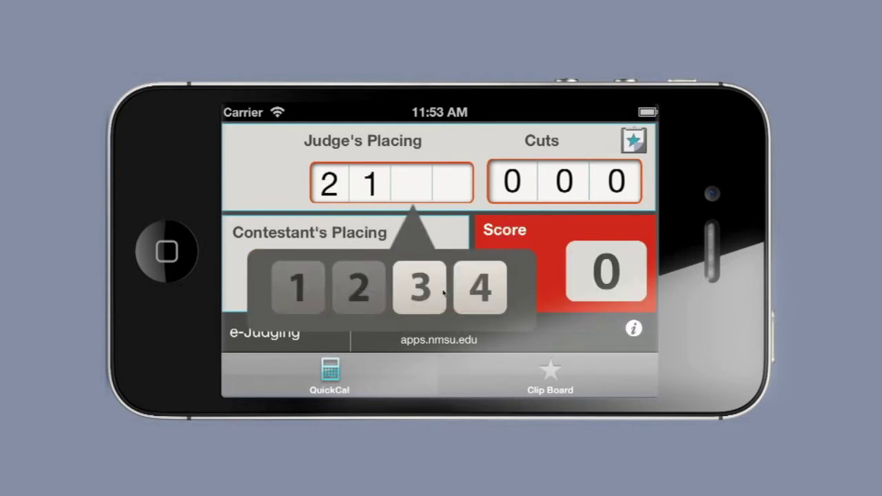
left_click(483, 289)
left_click(420, 289)
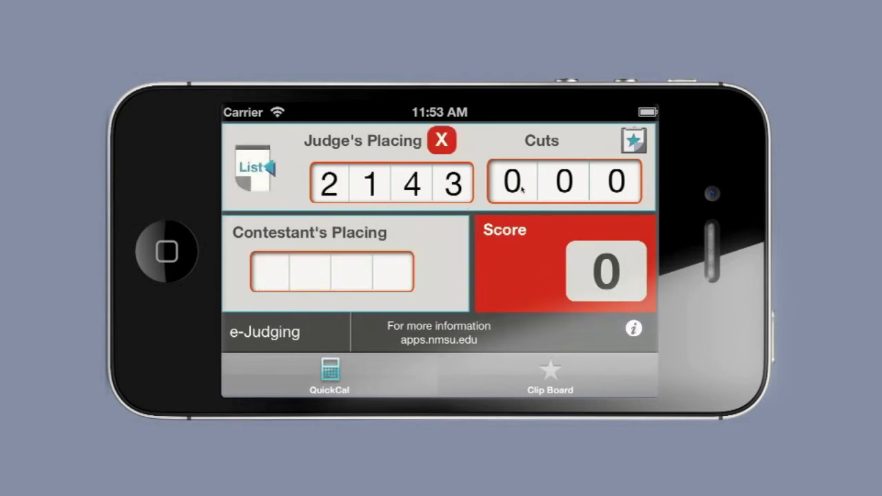
Enter the cuts as 2, 2 and 5
left_click(515, 184)
left_click(456, 205)
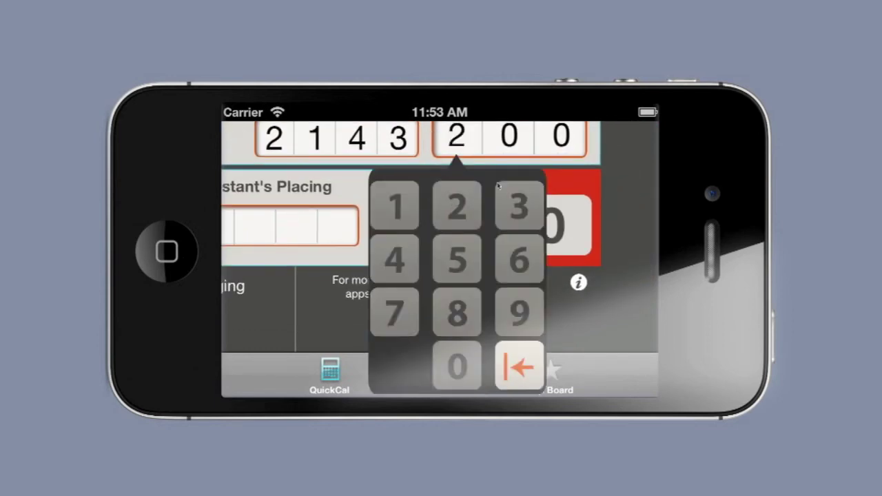
left_click(509, 145)
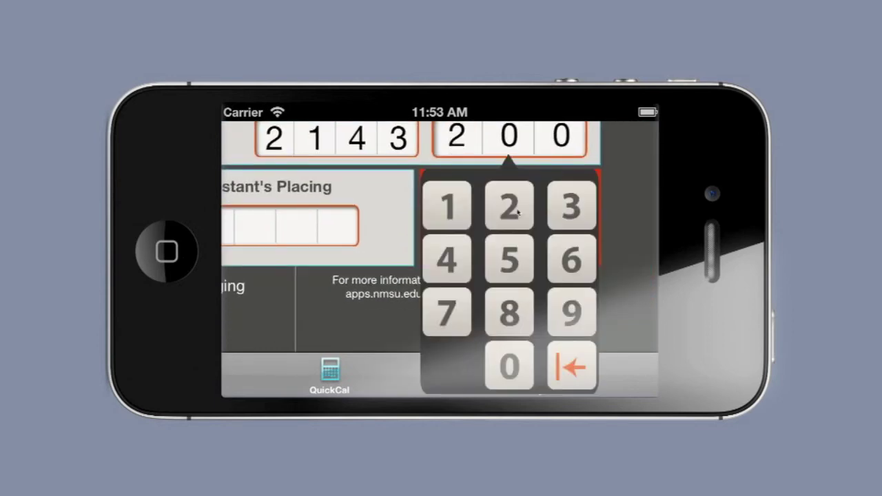
left_click(510, 207)
left_click(561, 138)
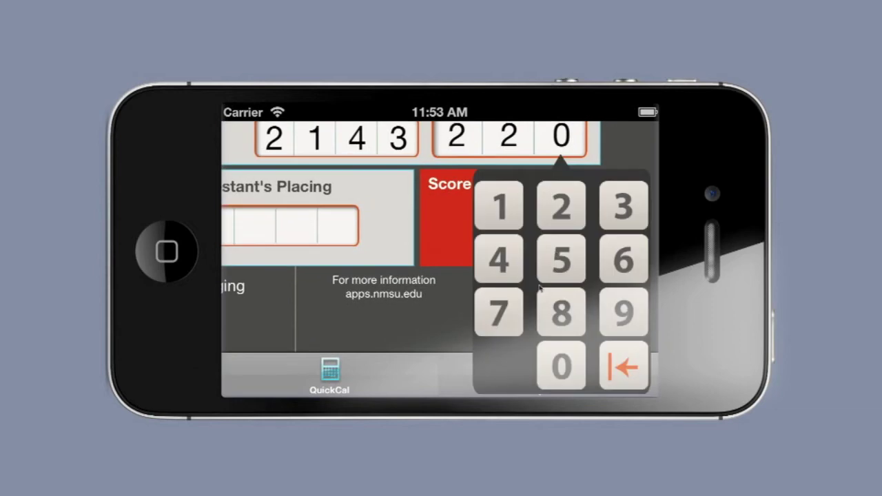
left_click(559, 265)
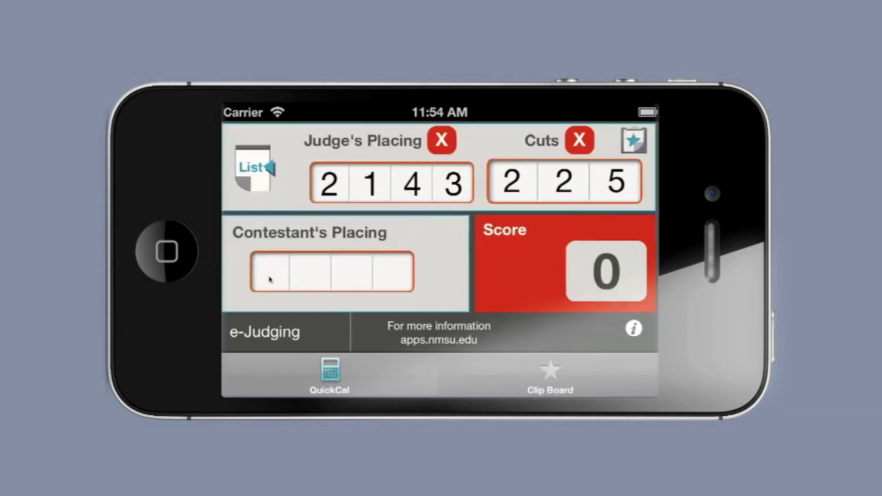
Enter contestant's placing 2 3 1 4, scoring 38 against the judge's 2 1 4 3
left_click(269, 278)
left_click(339, 312)
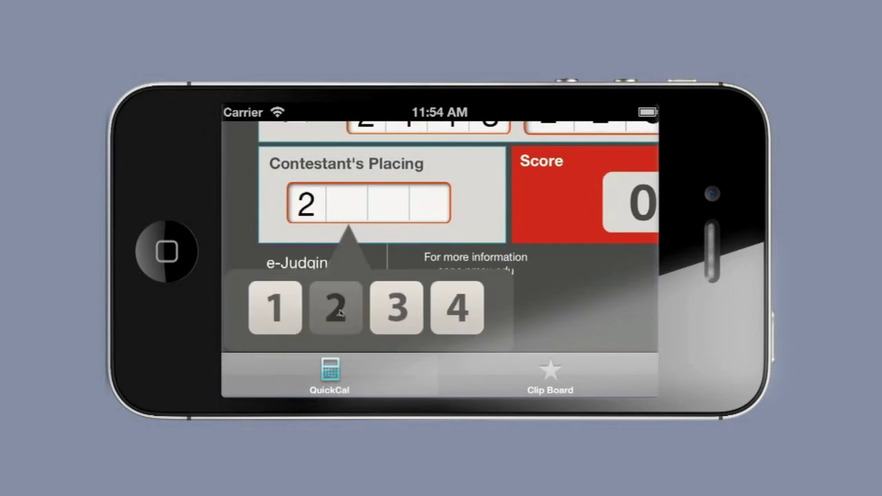
left_click(398, 311)
left_click(275, 308)
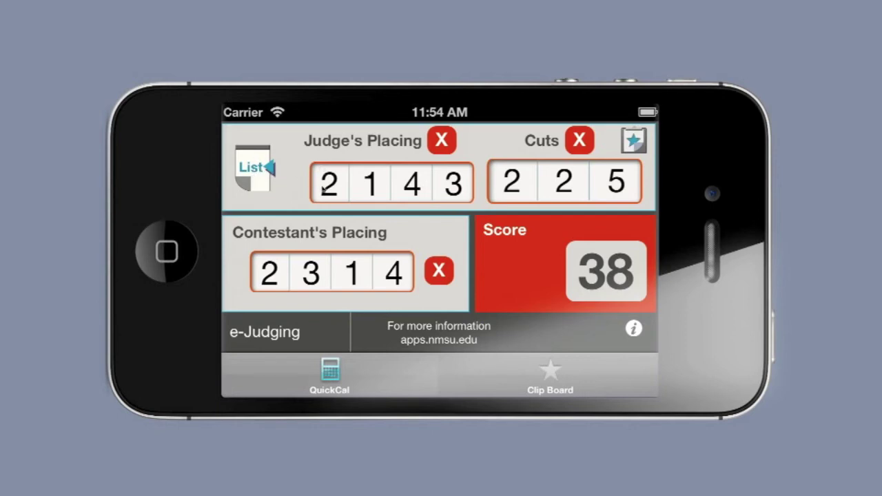
left_click(253, 173)
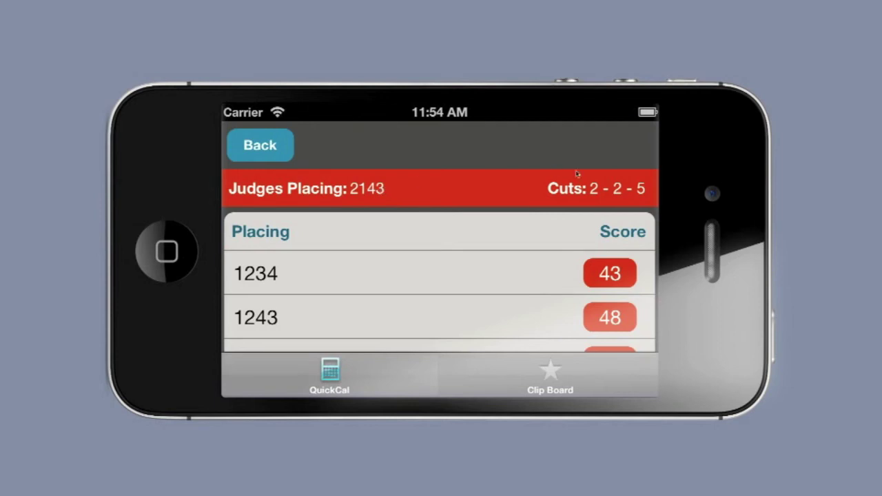
left_click_drag(476, 283, 478, 219)
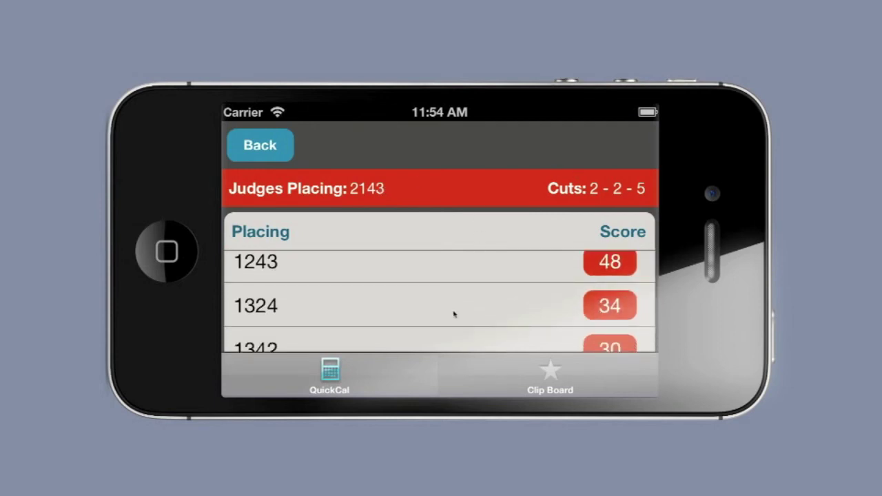
left_click_drag(454, 310, 443, 250)
left_click_drag(430, 321, 429, 258)
left_click_drag(431, 327, 430, 264)
left_click_drag(409, 301, 409, 257)
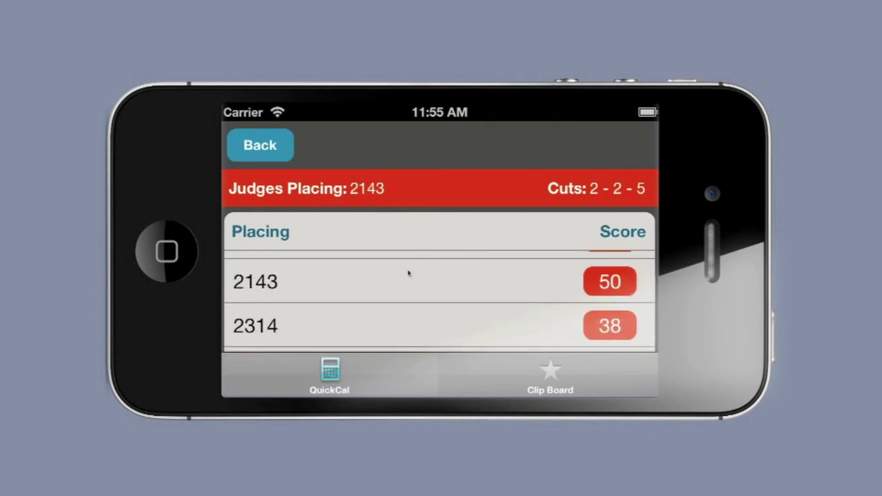
left_click_drag(403, 323, 404, 262)
left_click_drag(390, 323, 390, 275)
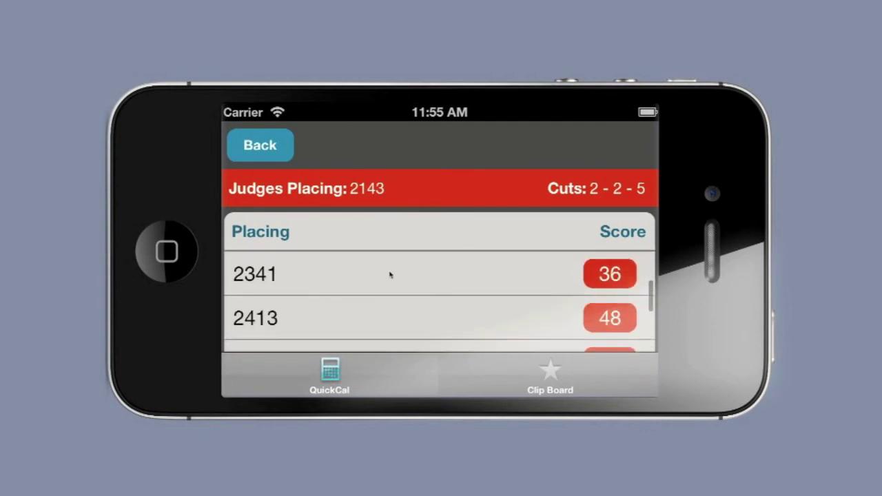
left_click_drag(399, 328, 409, 264)
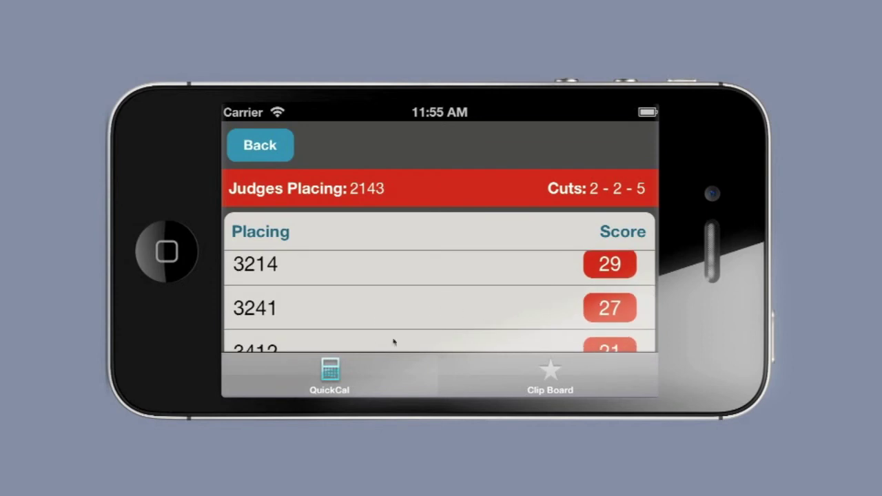
left_click(269, 150)
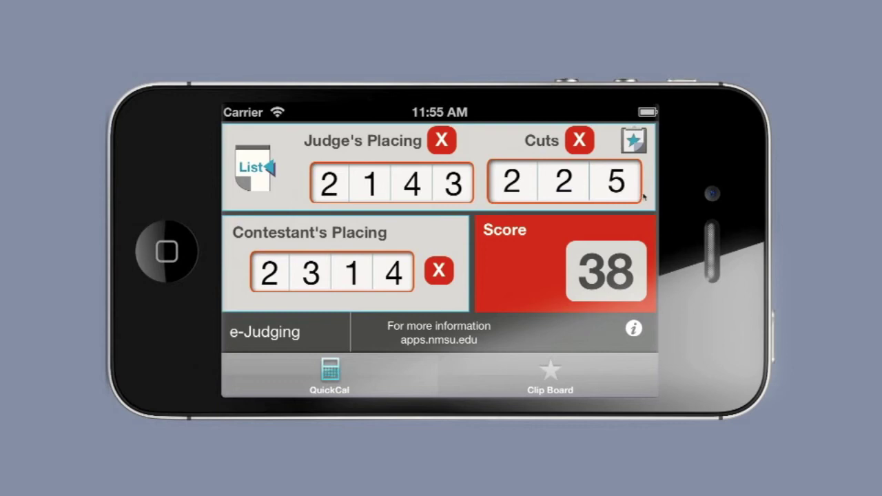
Save judge's placing 2143 with cuts 2-2-5 as a favorite and reset the cuts to zero
left_click(633, 141)
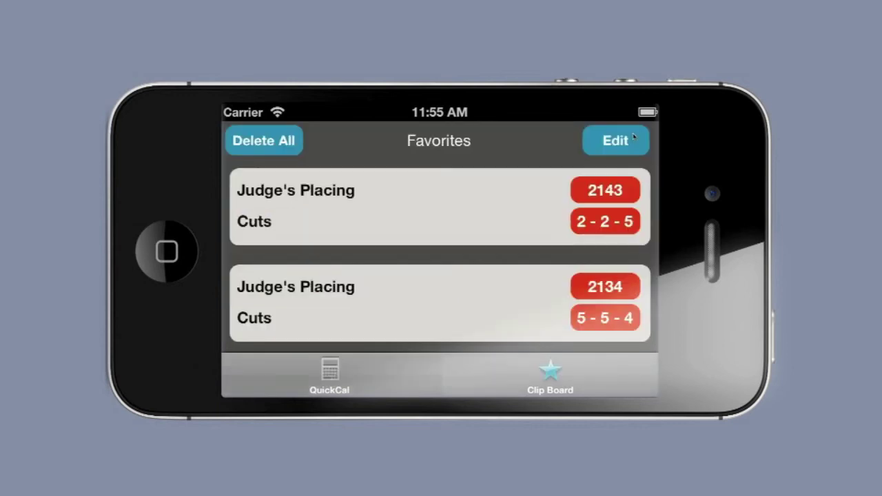
left_click(332, 378)
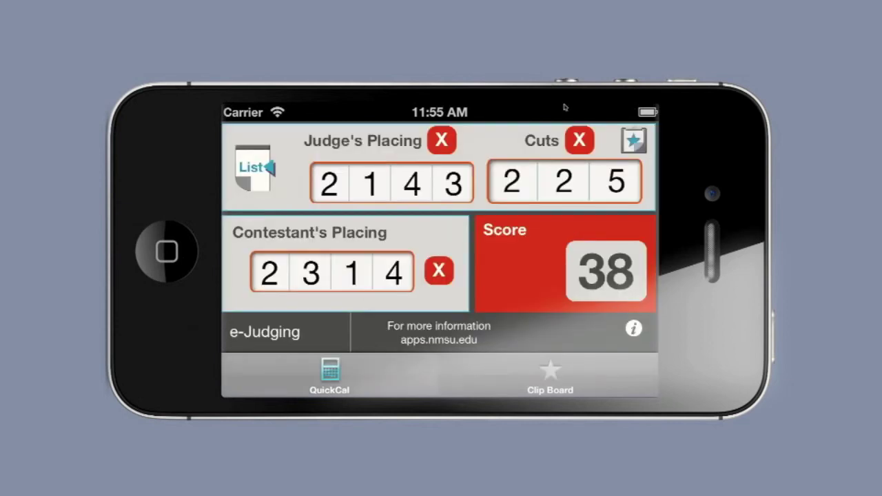
left_click(579, 141)
Clear the judge's placing and load the 2134 / 5-5-4 favorite from the Clip Board
left_click(444, 143)
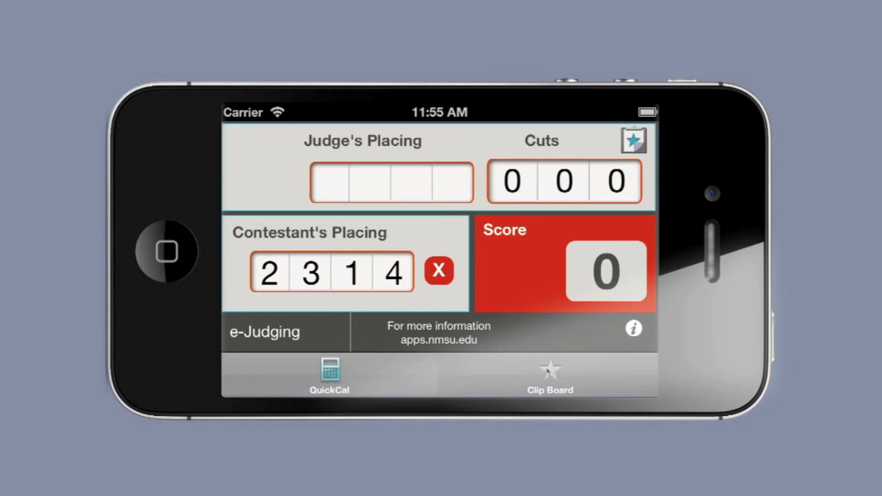
left_click(550, 375)
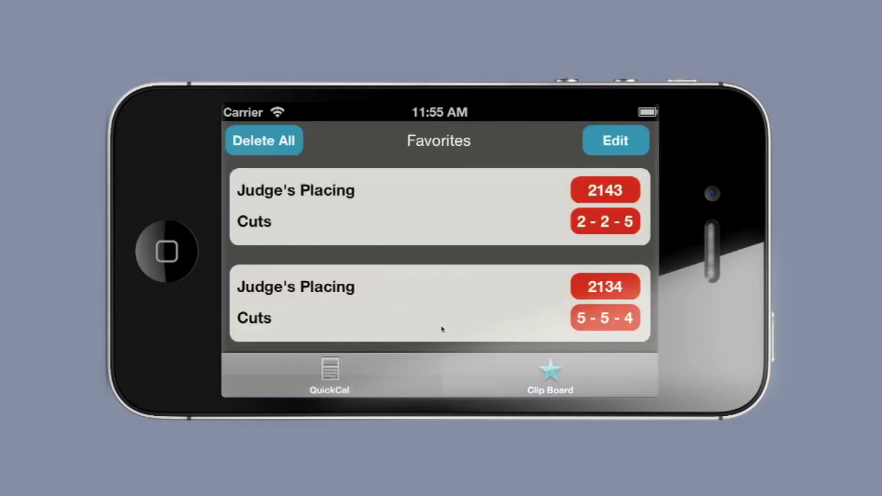
left_click(463, 303)
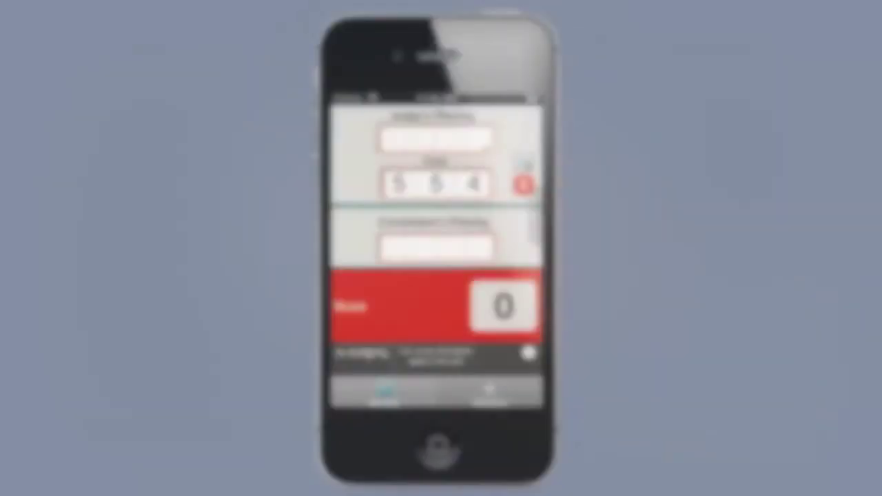
Change the judge's placing to 4 3 2 1 and the cuts to 5-6-4
left_click(496, 210)
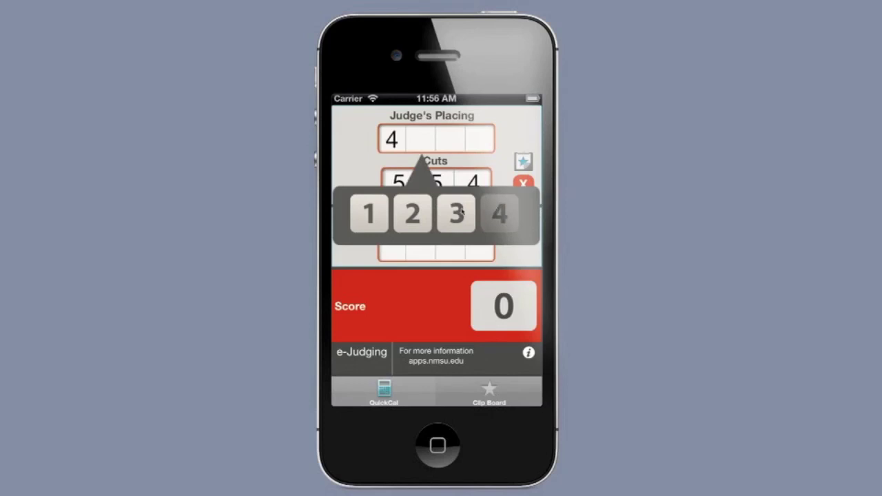
left_click(464, 212)
left_click(425, 213)
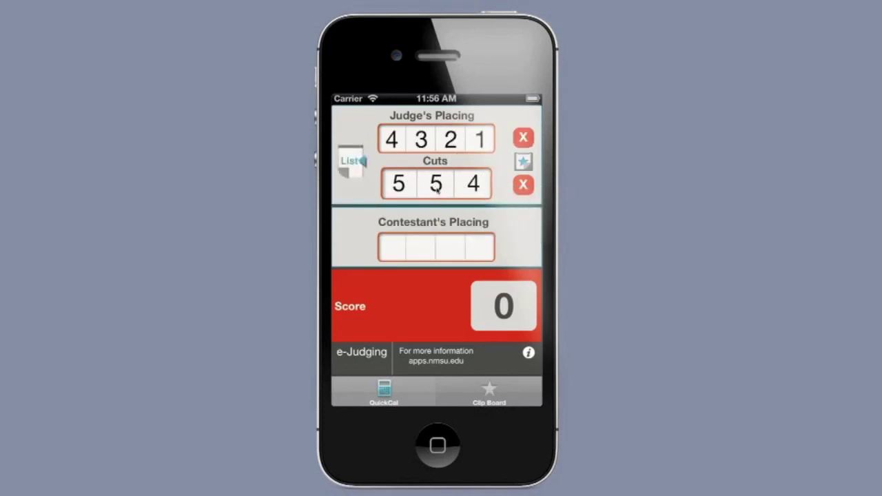
left_click(438, 191)
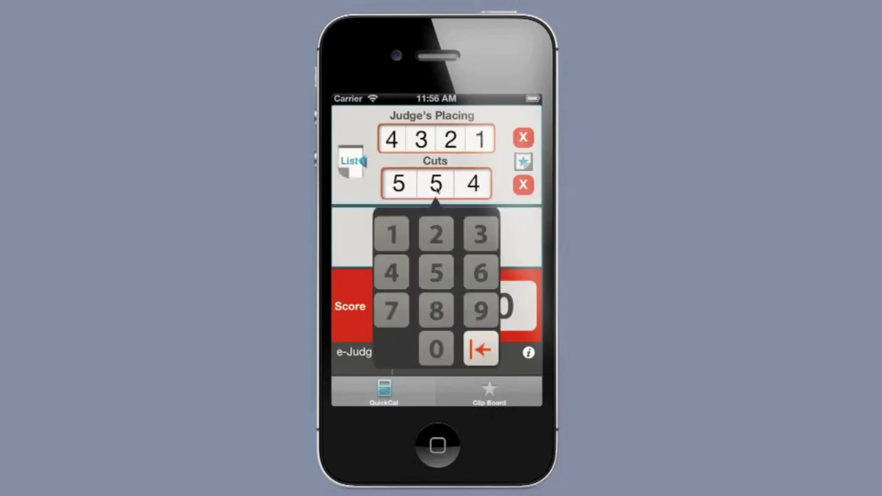
left_click(484, 343)
left_click(480, 276)
left_click(479, 196)
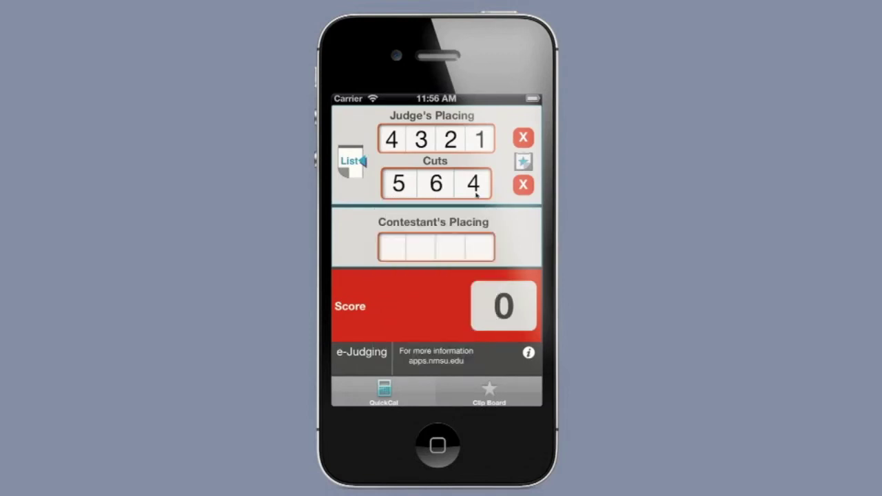
left_click(366, 212)
Enter contestant's placing 3 2 1 4 for a score of 19 and bring up the favorites list
left_click(418, 253)
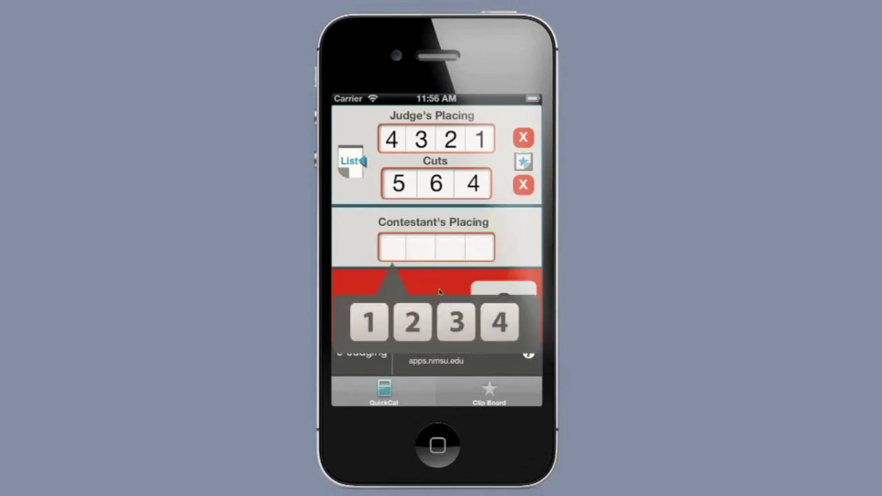
left_click(455, 320)
left_click(416, 319)
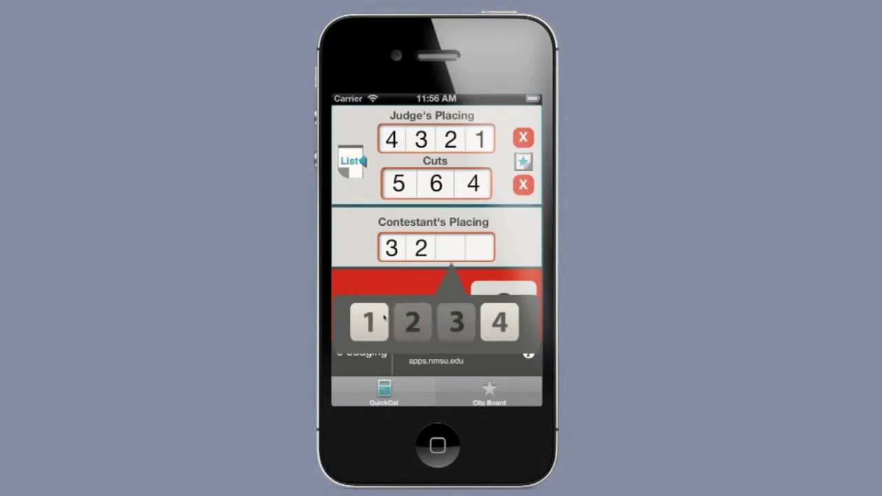
left_click(386, 318)
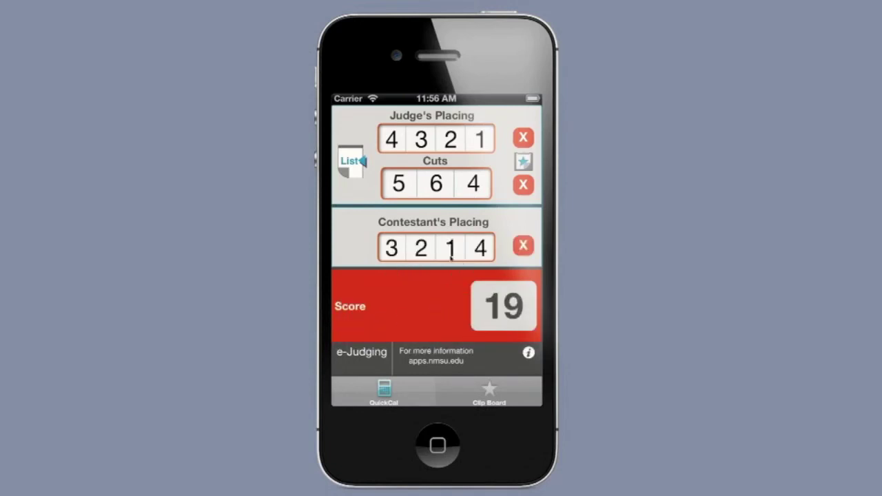
left_click(523, 162)
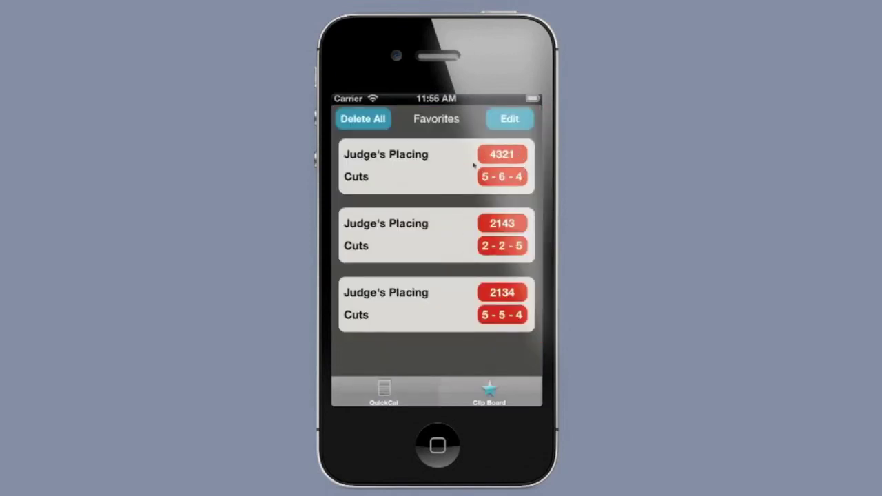
In edit mode, delete the 4321 / 5-6-4 favorite
left_click(496, 122)
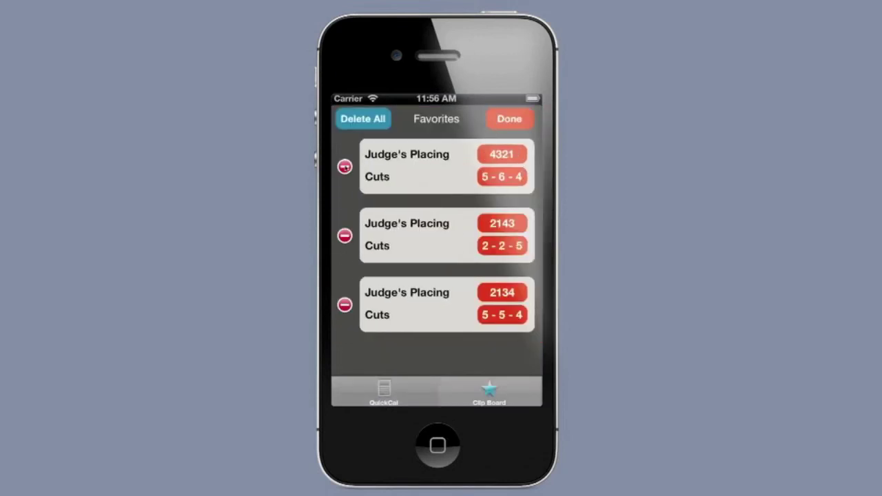
left_click(510, 166)
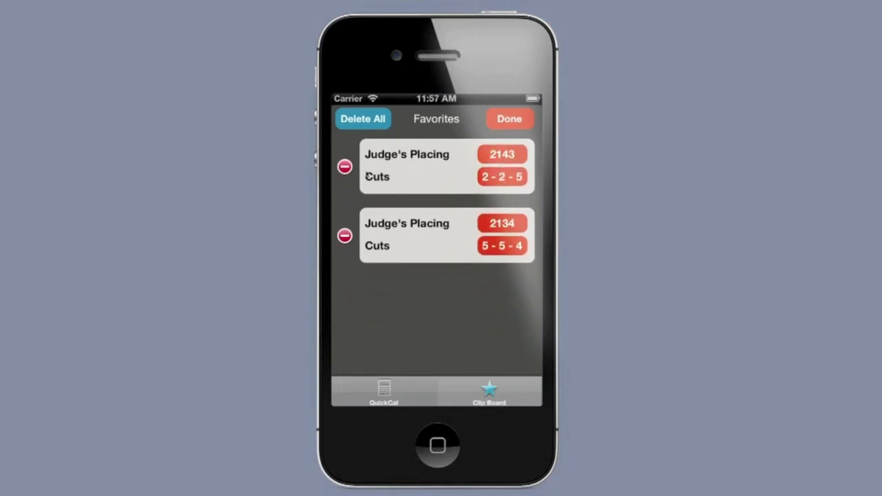
left_click(345, 168)
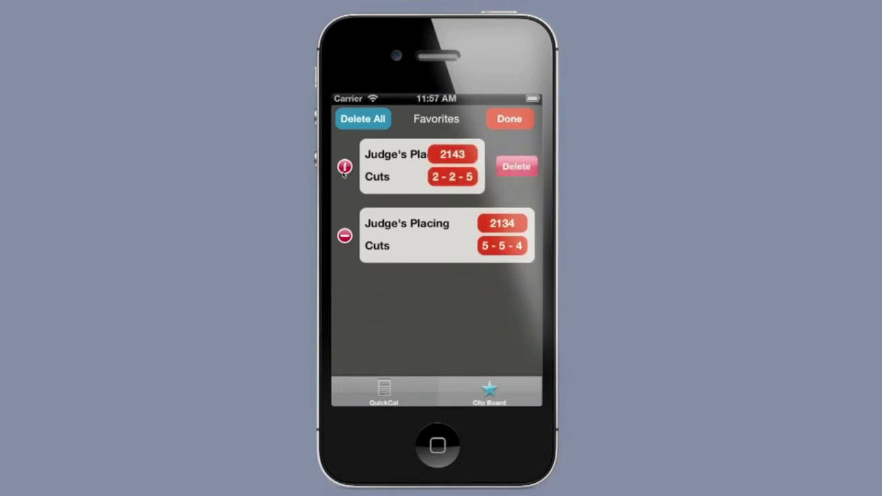
Finish editing, then delete all remaining favorites and confirm with Ok
left_click(499, 120)
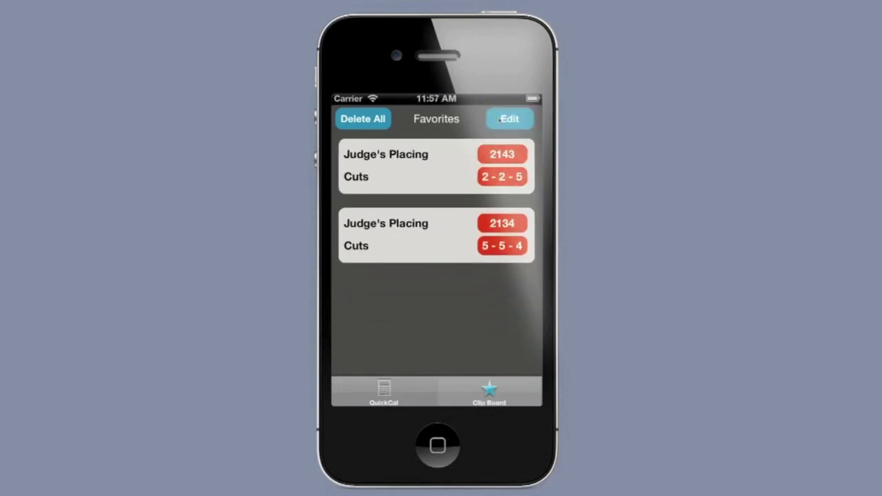
left_click(376, 125)
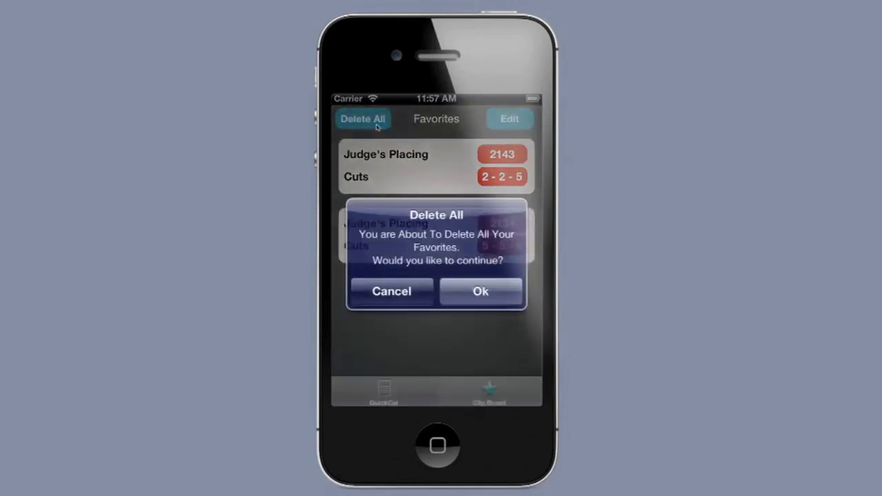
left_click(483, 289)
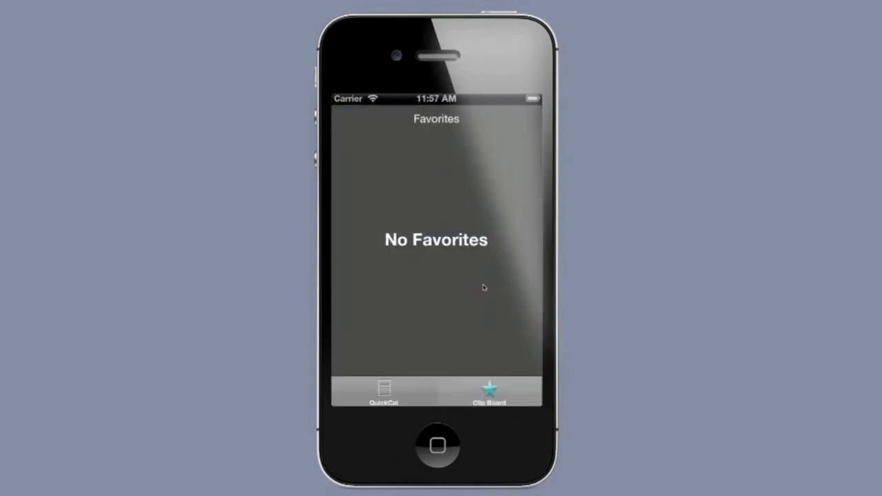
Scroll through the full Placing/Score list for judge's placing 4321 with cuts 5-6-4, then return
left_click(410, 389)
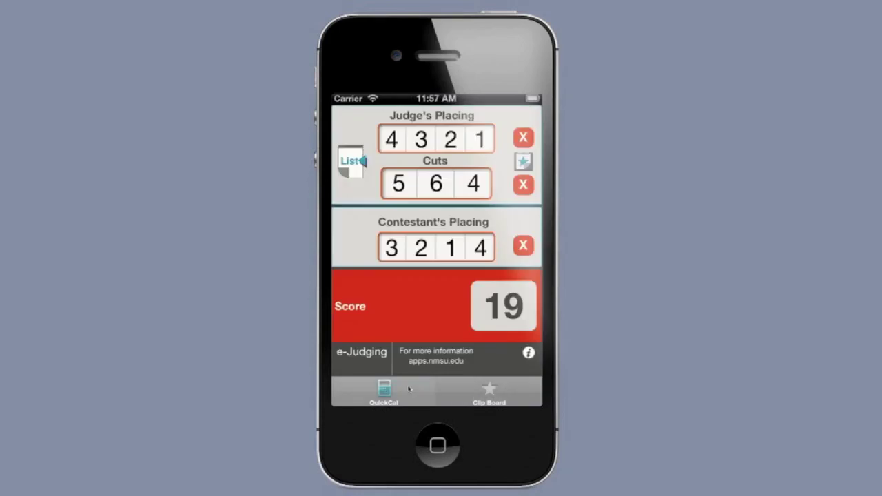
left_click(351, 173)
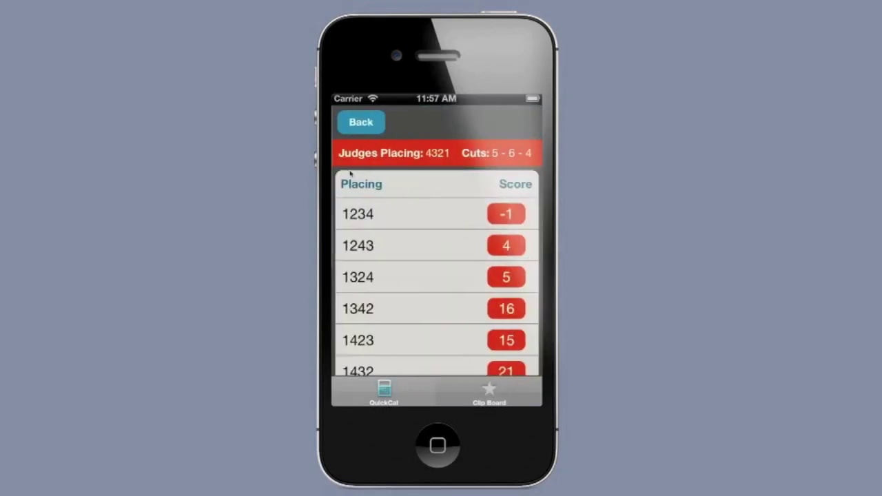
left_click_drag(452, 258, 454, 180)
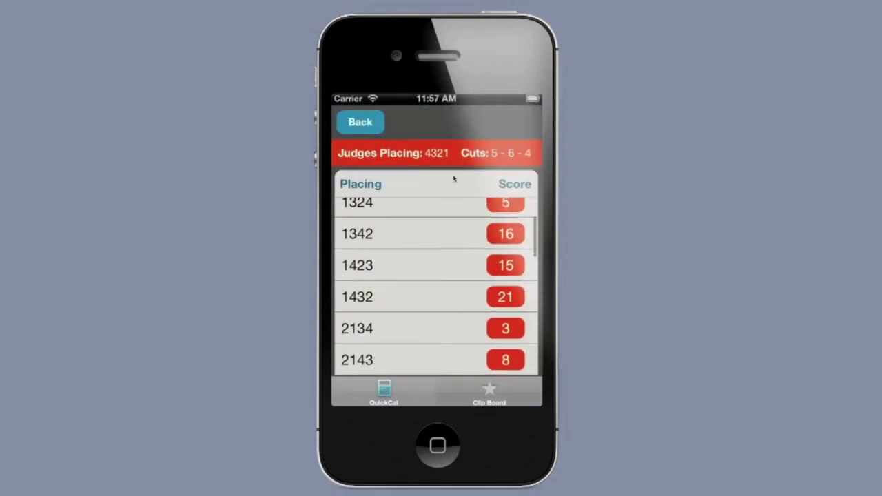
left_click_drag(473, 233, 475, 175)
left_click_drag(494, 274, 496, 208)
left_click_drag(497, 310, 498, 220)
left_click_drag(501, 333, 504, 252)
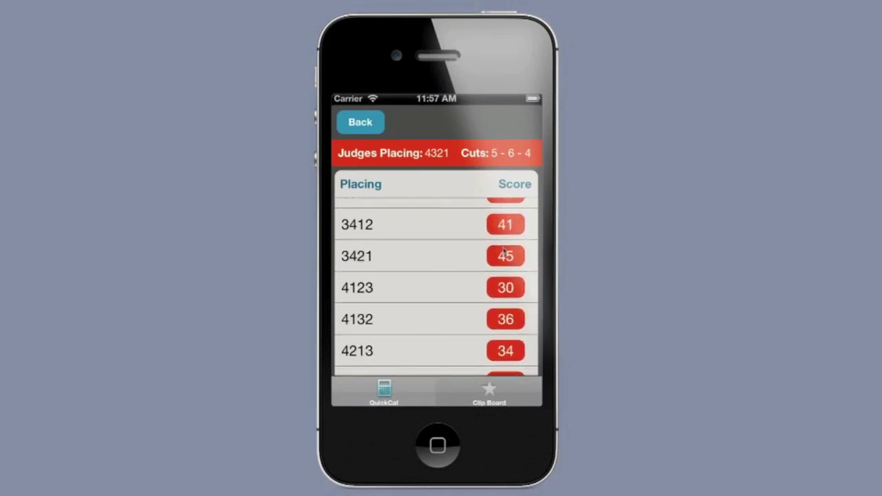
left_click_drag(499, 302, 499, 254)
left_click_drag(494, 323, 488, 220)
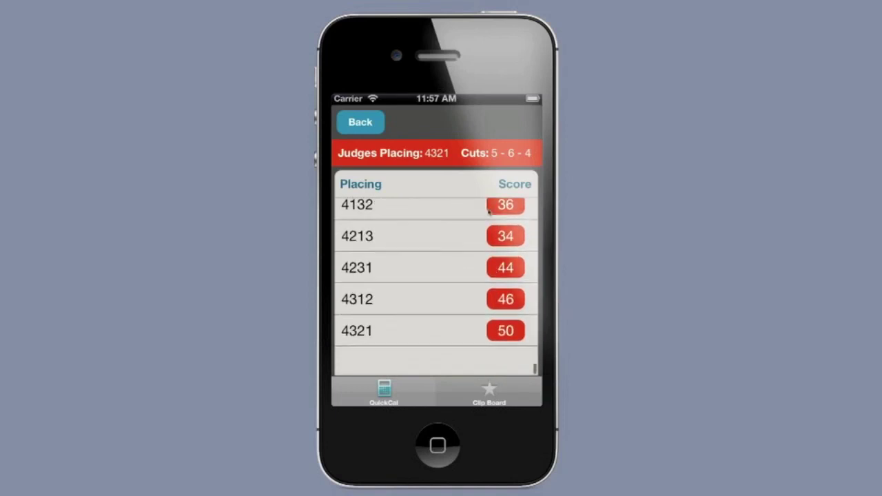
left_click(372, 127)
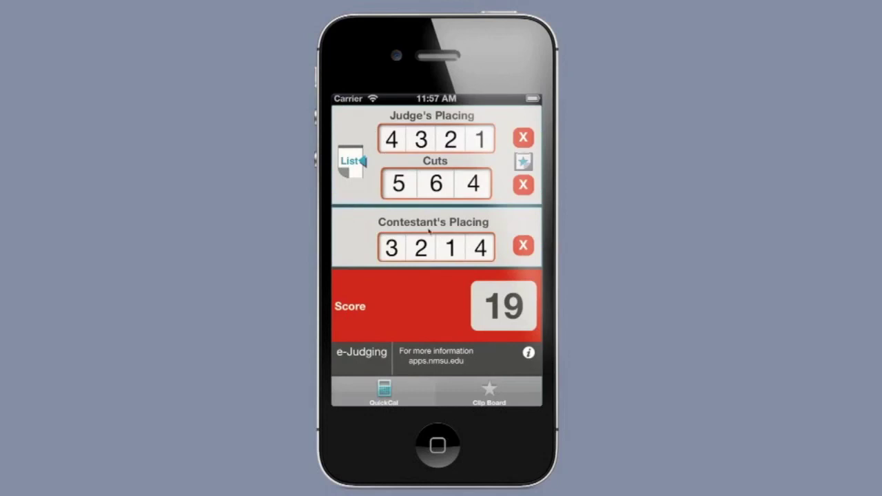
Clear the contestant's placing, the cuts and the judge's placing
left_click(523, 246)
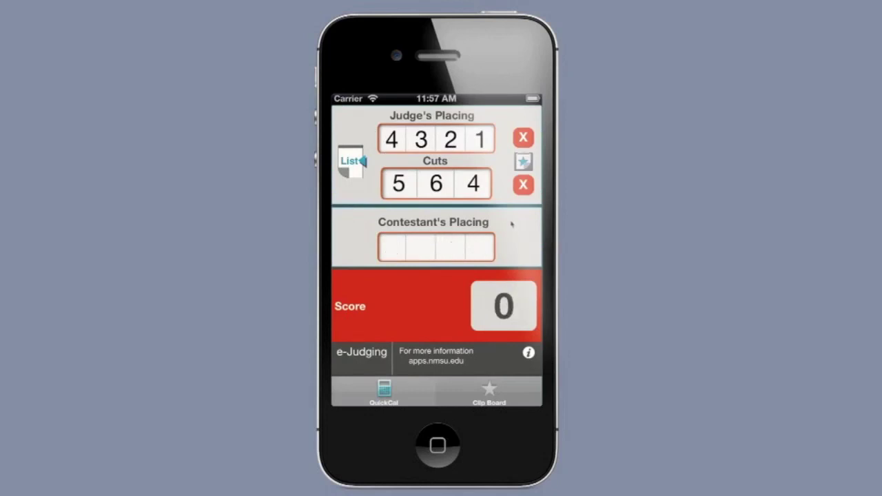
left_click(523, 186)
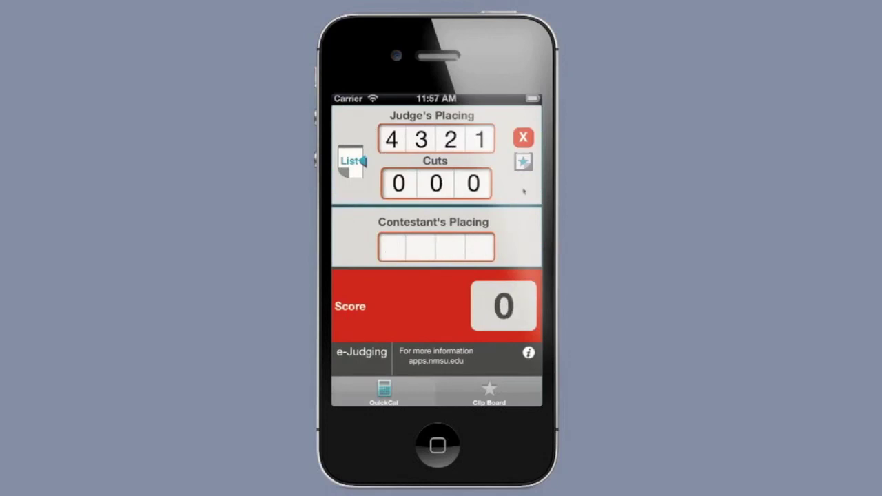
left_click(522, 139)
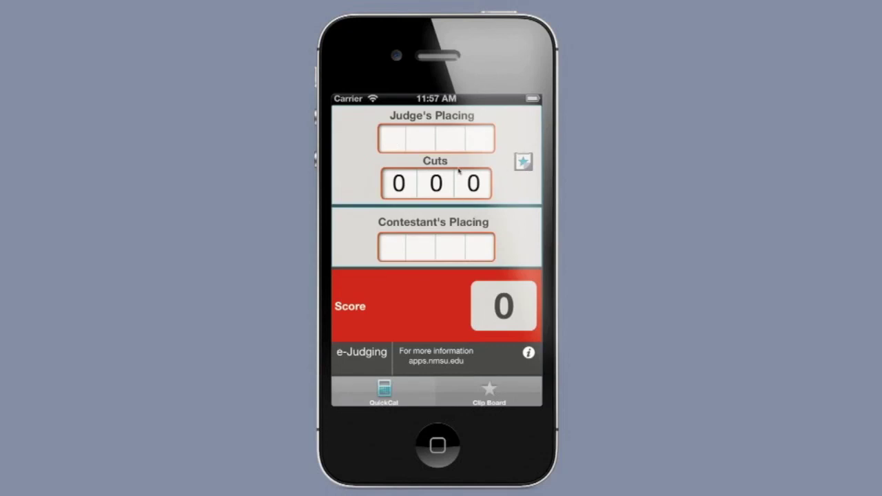
Enter contestant's placing 3214, leaving the score at 0
left_click(456, 145)
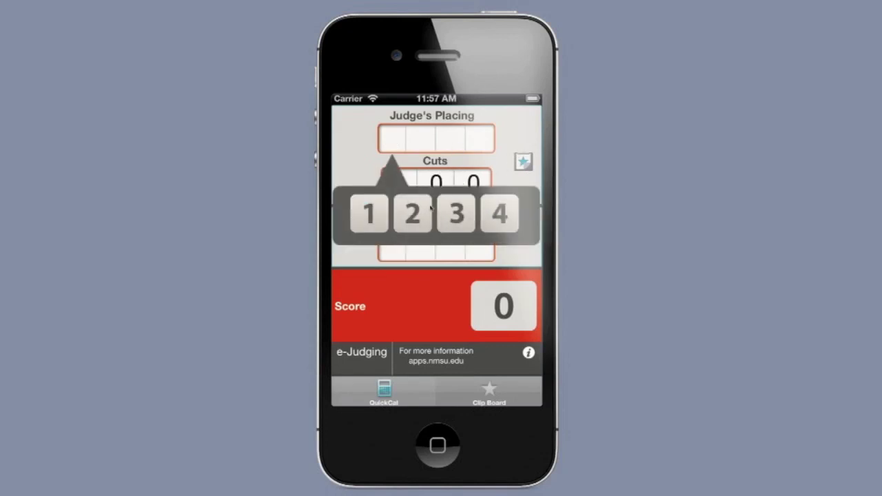
left_click(481, 255)
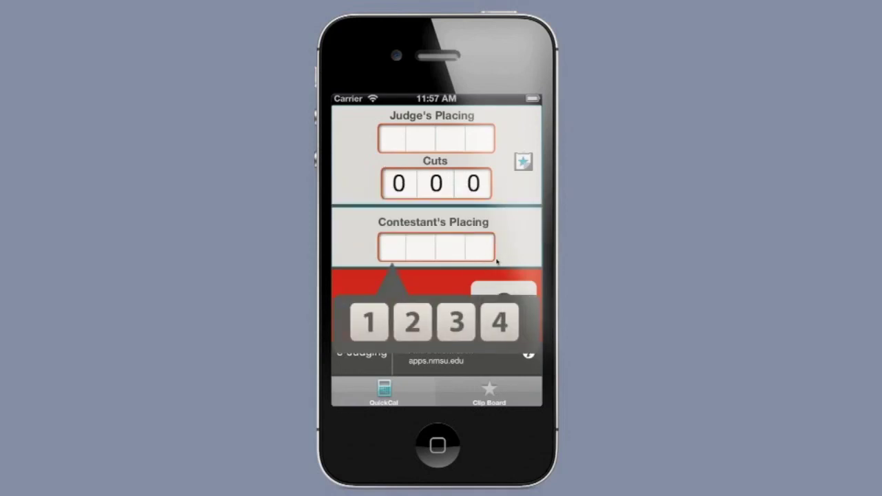
left_click(456, 321)
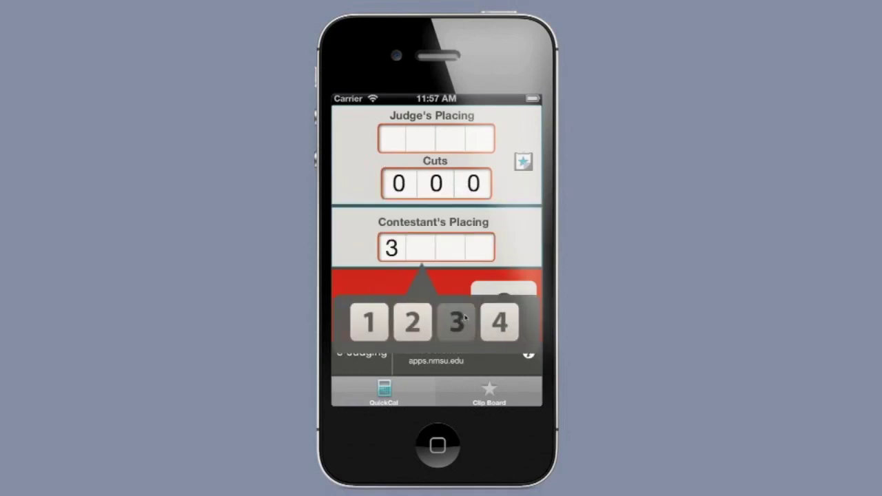
left_click(416, 325)
left_click(375, 330)
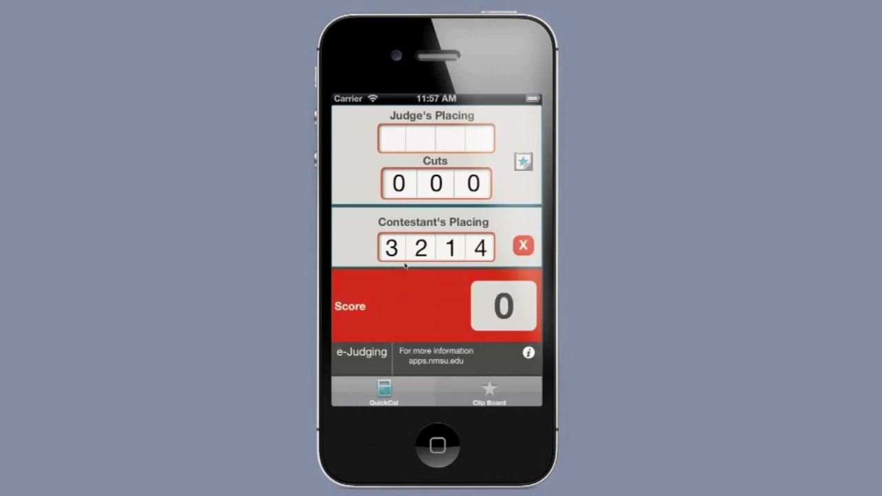